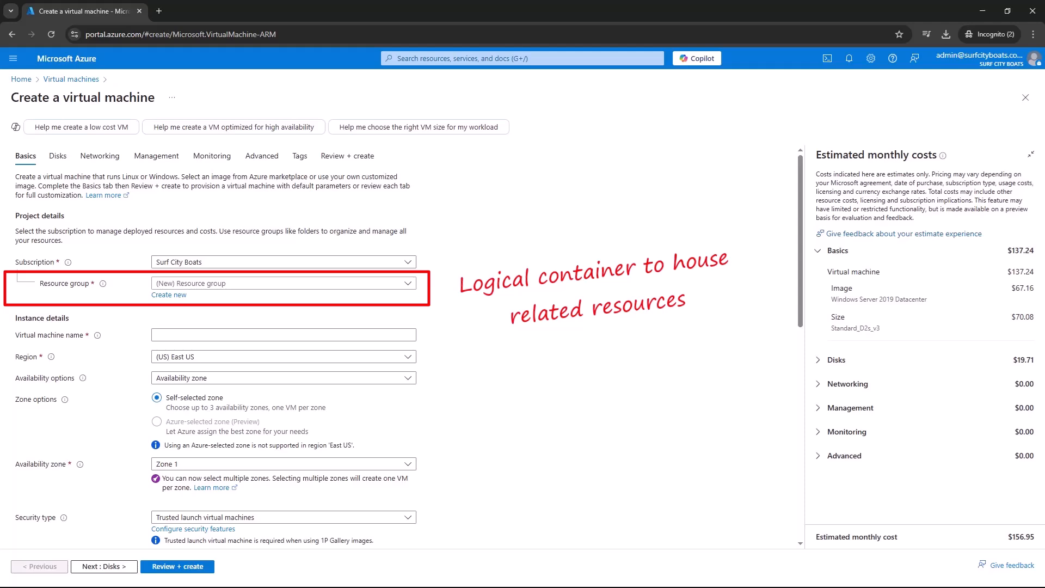
Create a new resource group named VMLab for the virtual machine
left_click(169, 295)
type("VMLab")
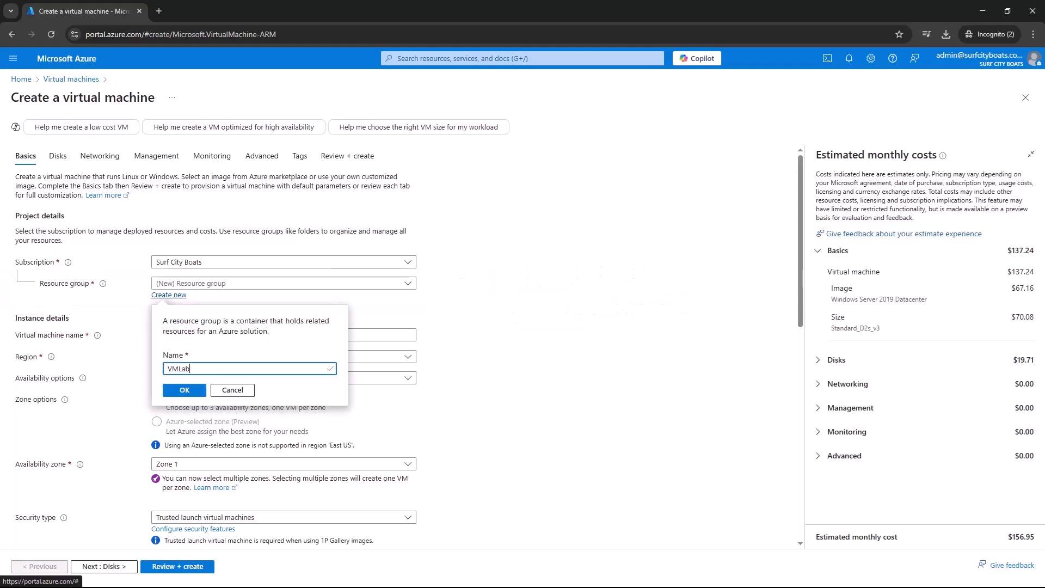
key("Return")
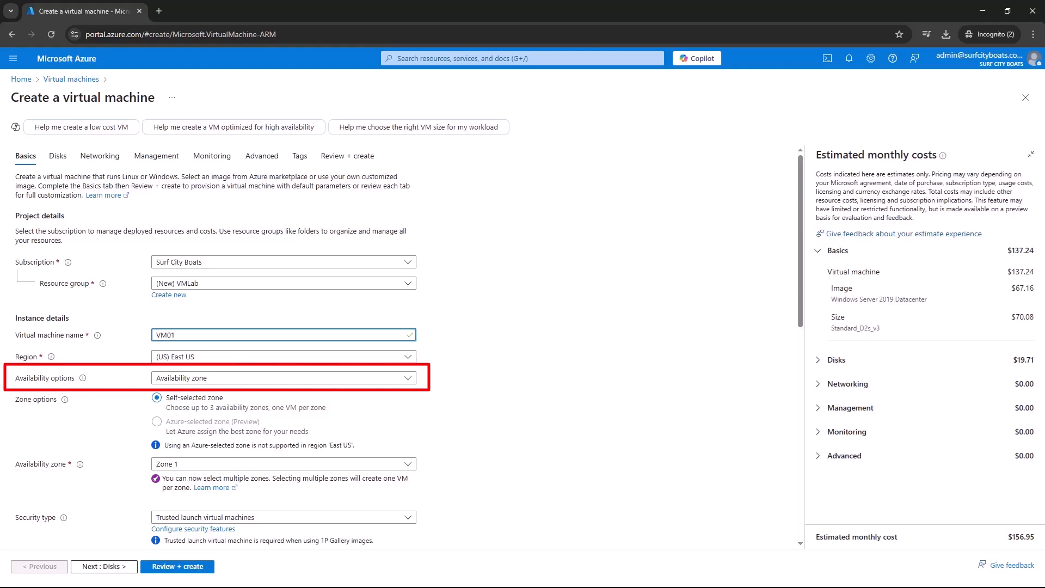
Review the available choices for availability options, availability zone, security type and inbound ports in the basic VM settings
left_click(408, 378)
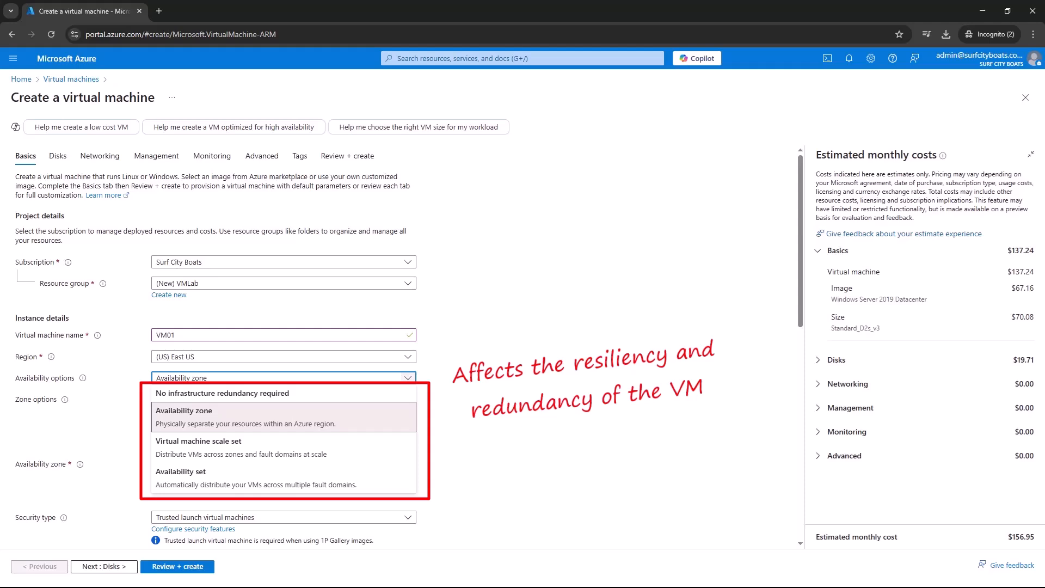
left_click(408, 378)
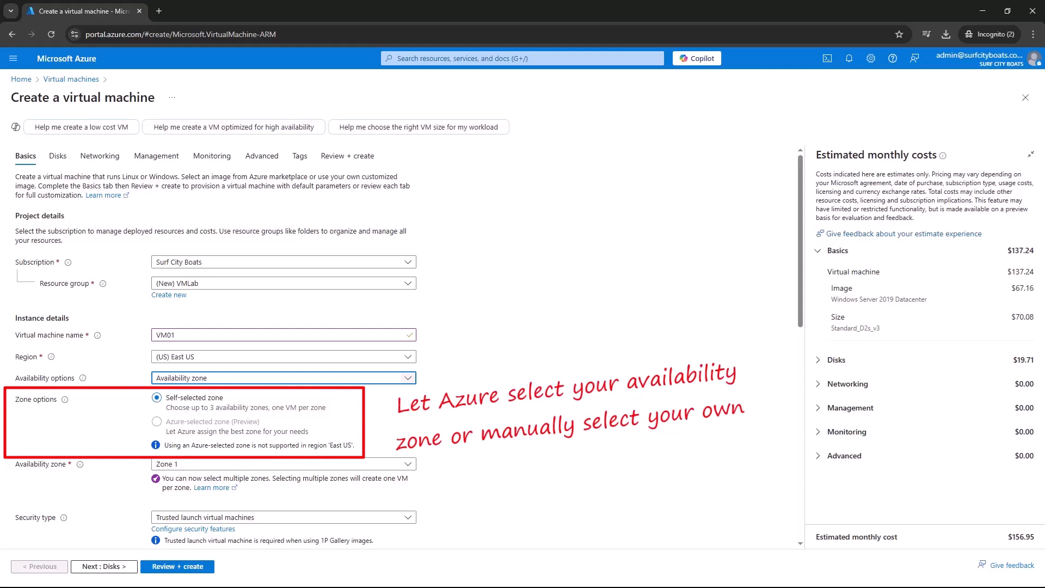
left_click(408, 465)
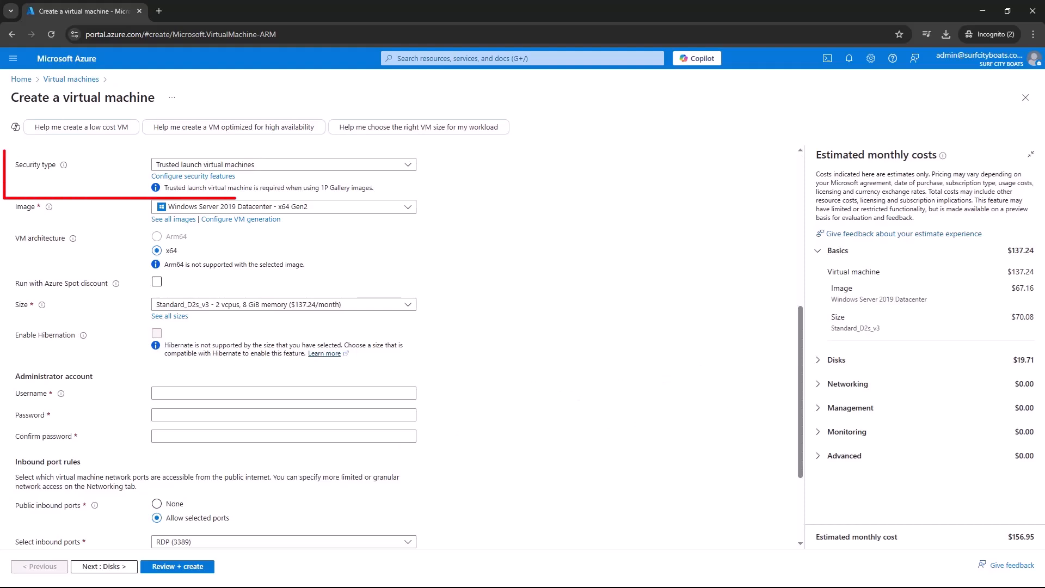
left_click(284, 164)
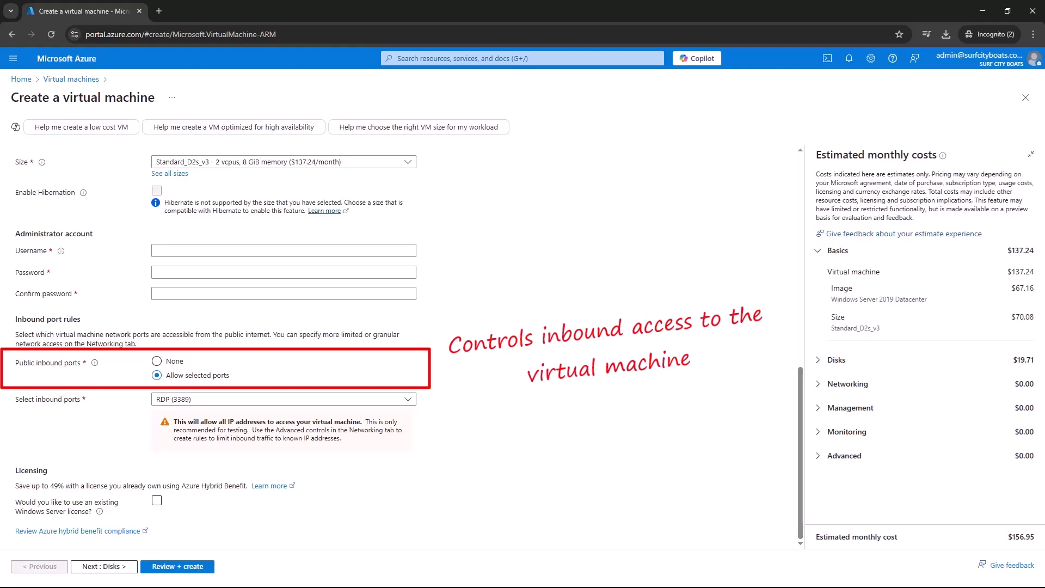
left_click(283, 399)
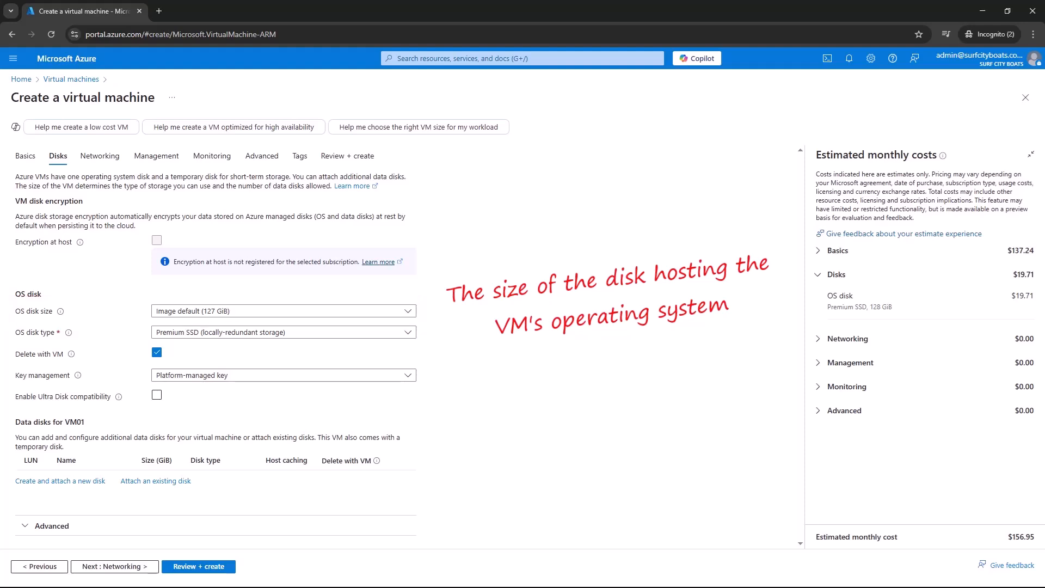
Review the available OS disk sizes, OS disk types and key management options without changing them
left_click(408, 310)
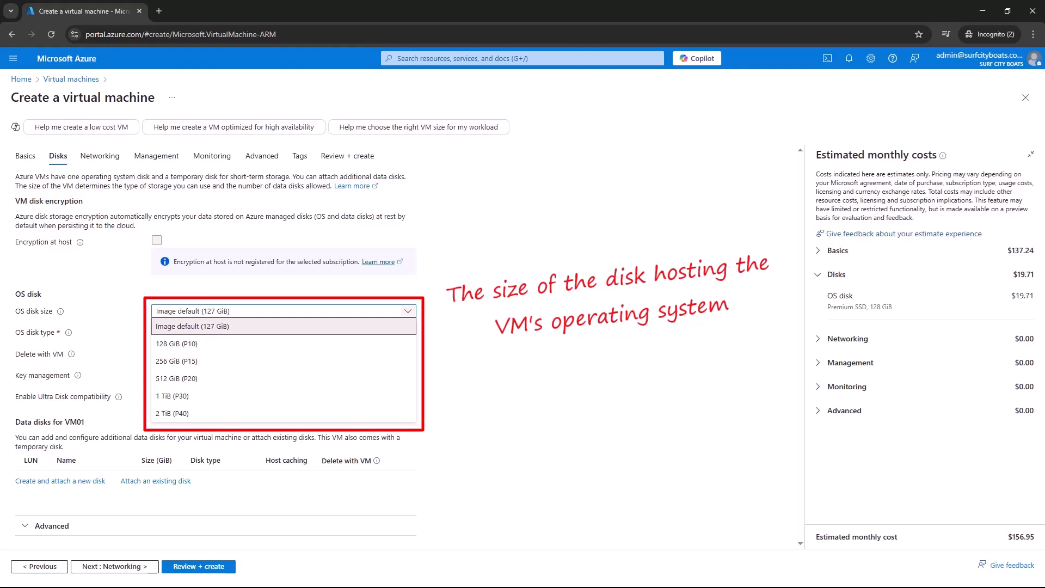
left_click(407, 311)
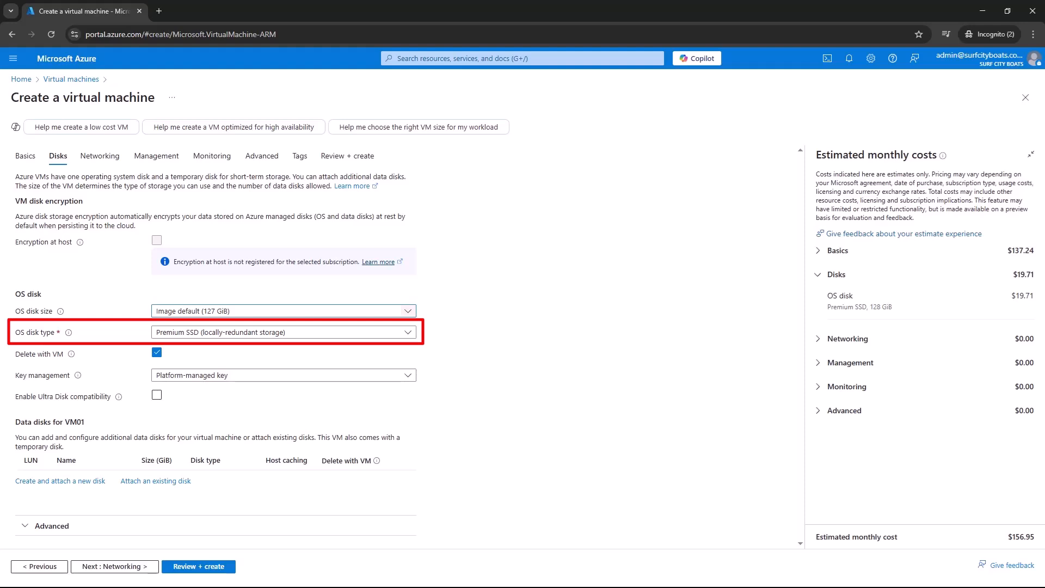
left_click(408, 332)
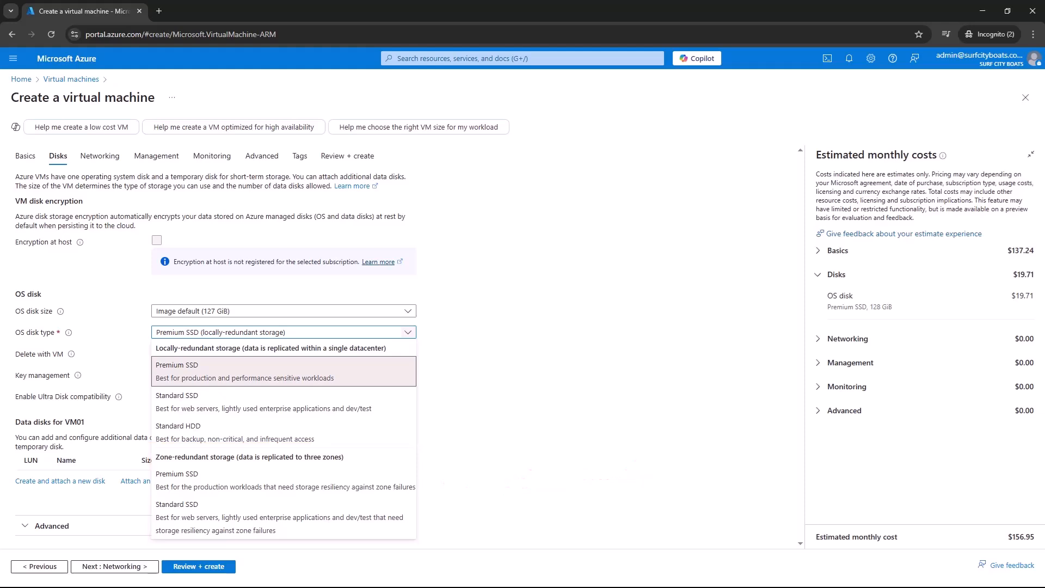
key("Escape")
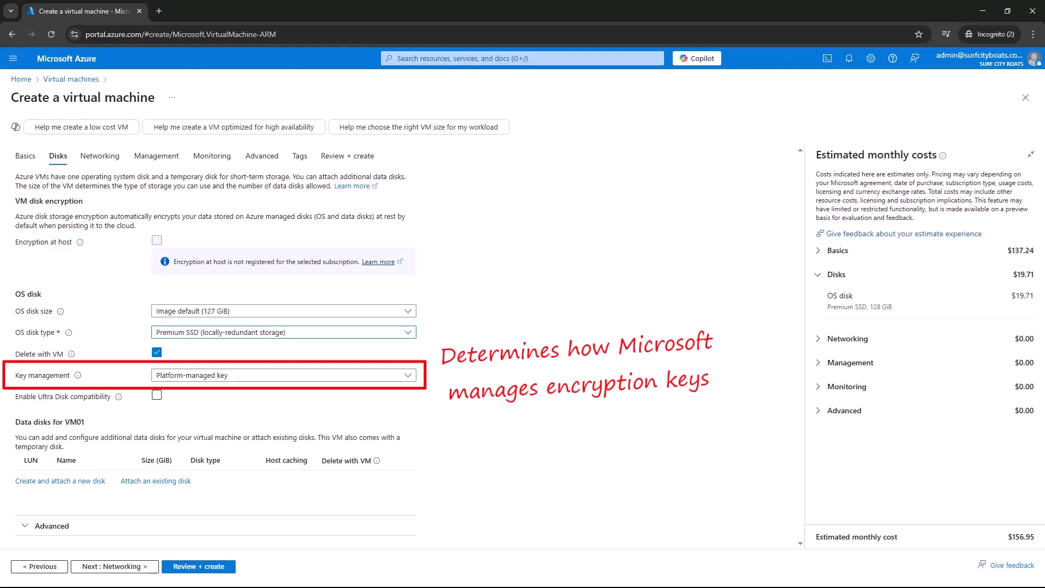
left_click(408, 376)
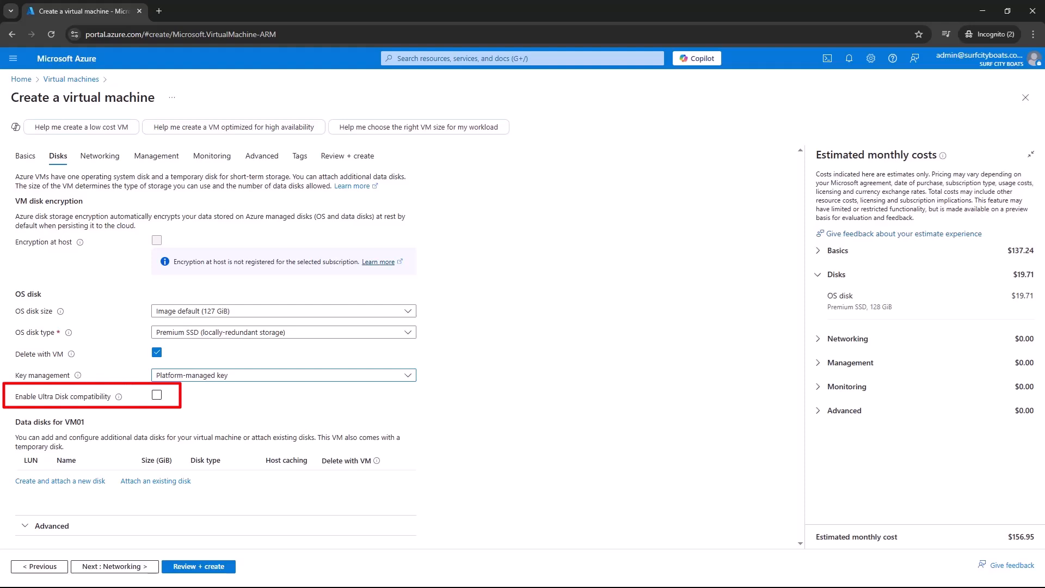
Enable Ultra Disk compatibility and start creating a new data disk, checking its source types and opening its size selection
left_click(157, 395)
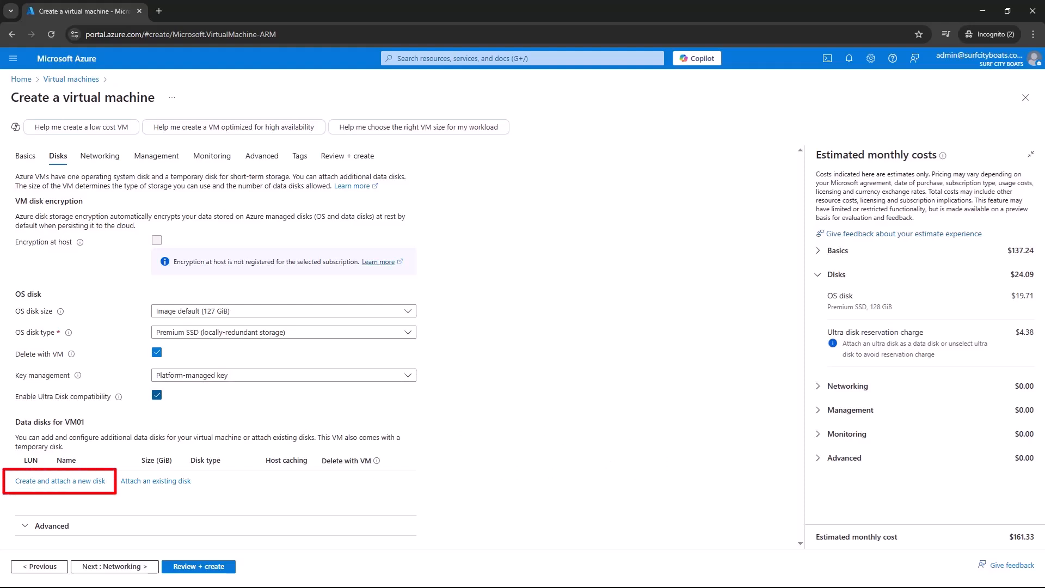
left_click(59, 481)
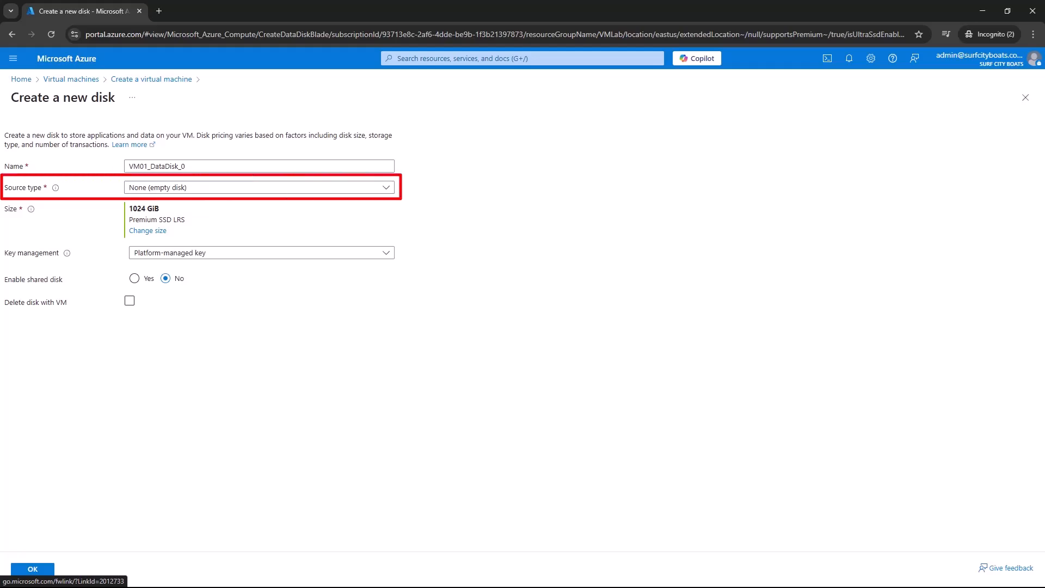
left_click(386, 188)
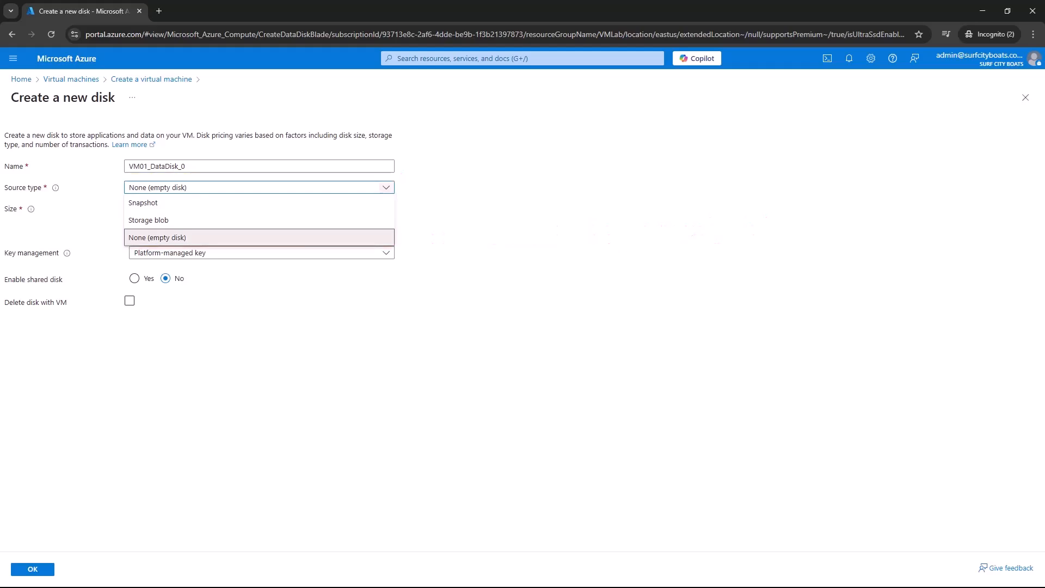
key("Escape")
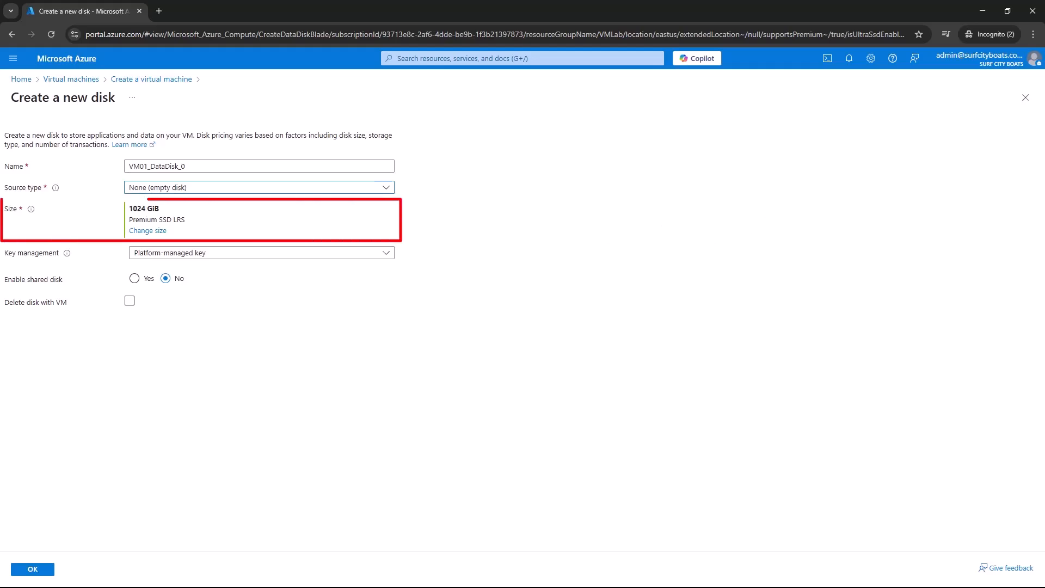
left_click(147, 230)
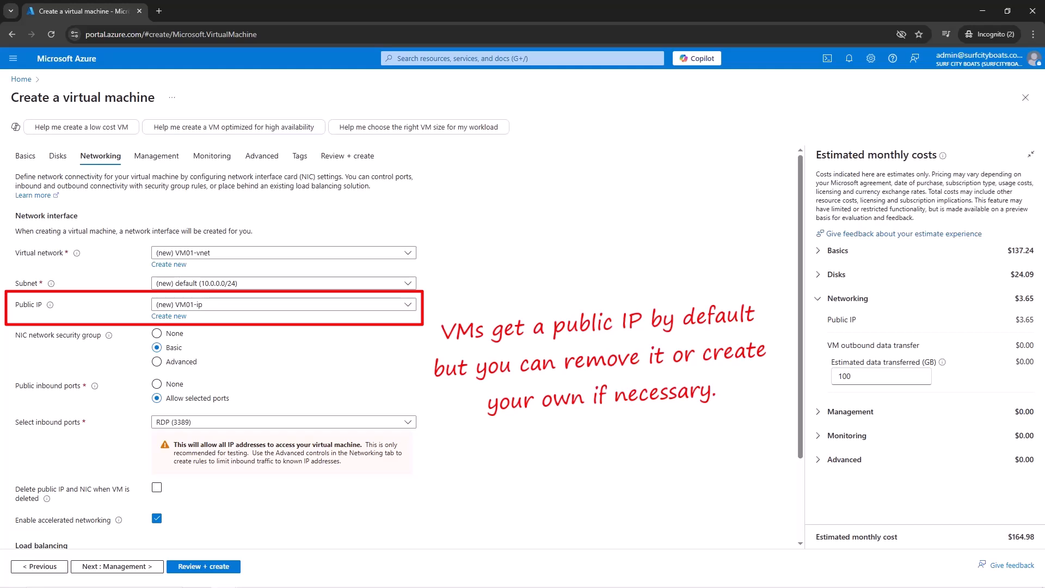
Check the public IP choices and compare the NIC network security group options None and Basic, finishing on Advanced
left_click(284, 304)
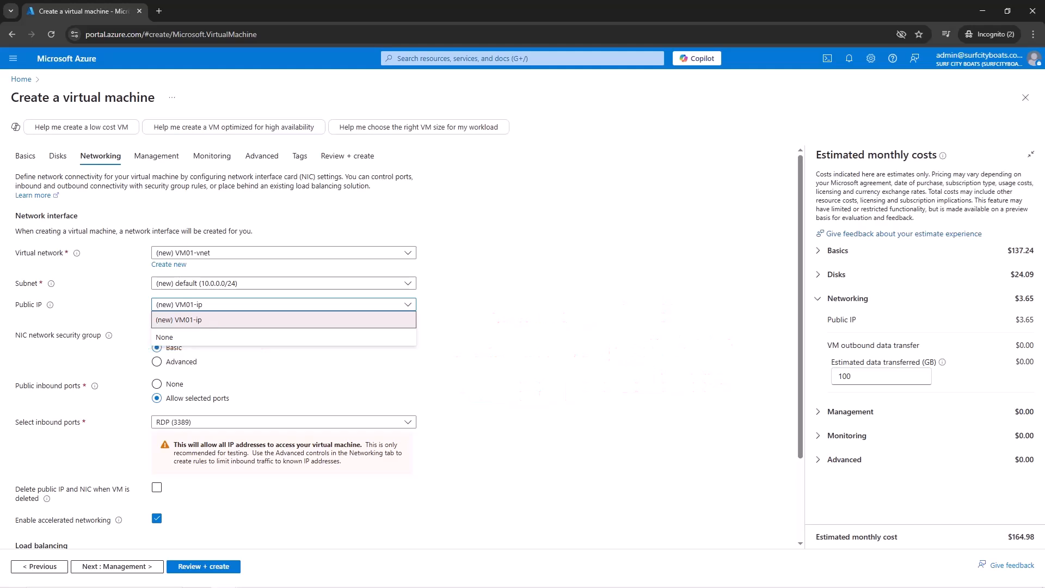
key("Escape")
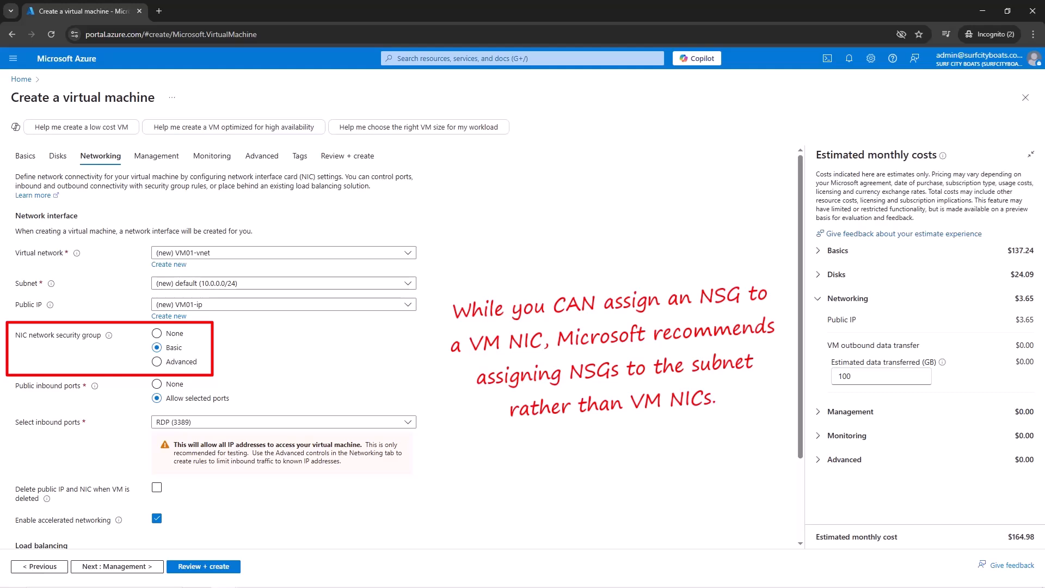
left_click(157, 333)
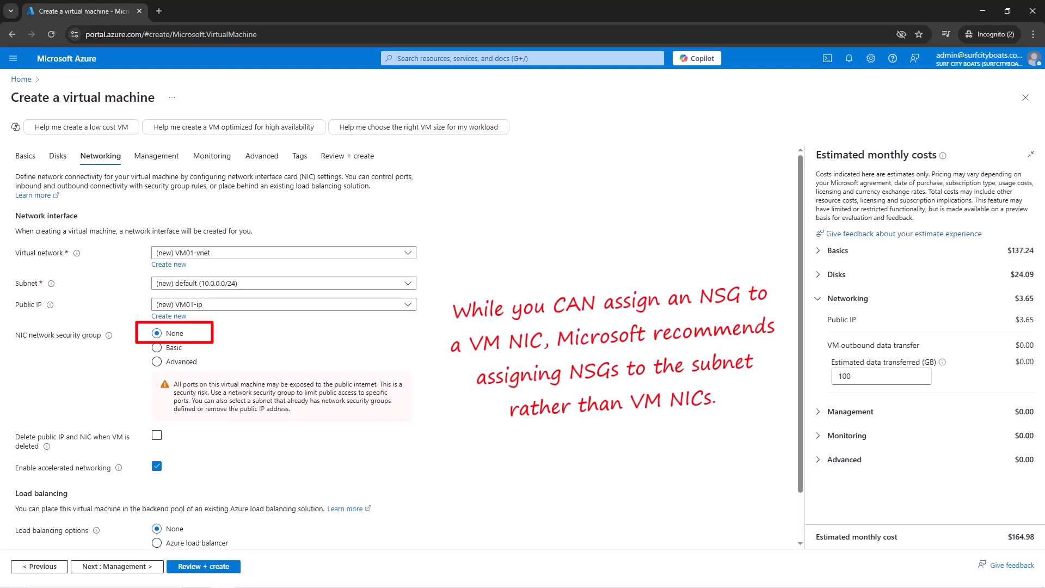
left_click(157, 348)
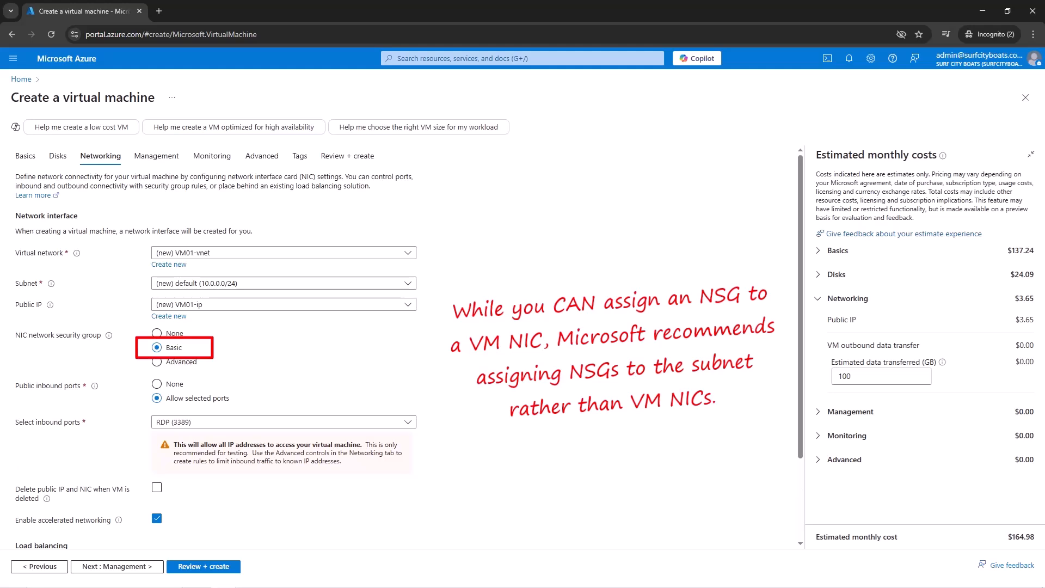
left_click(157, 361)
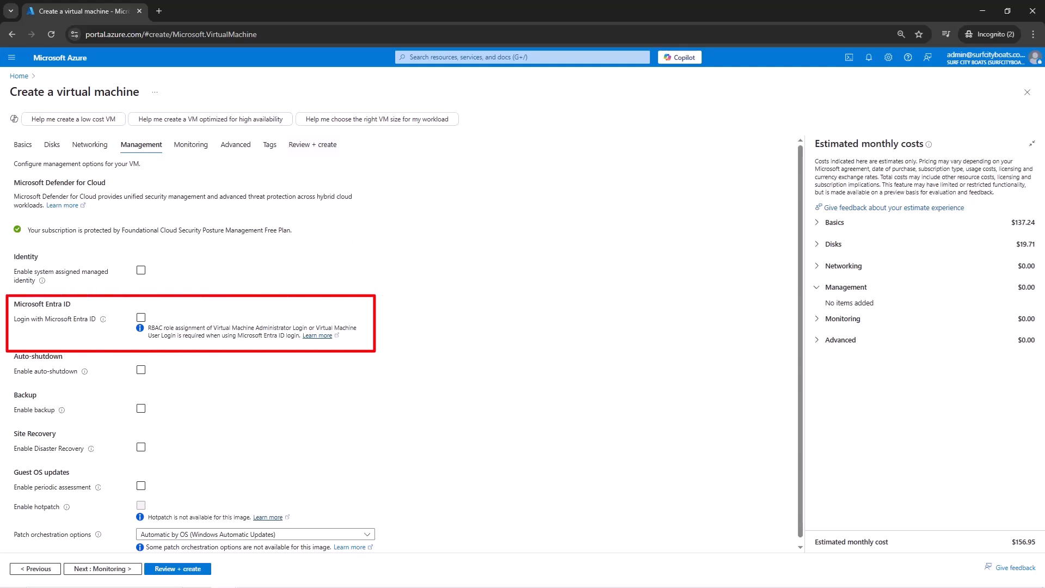
Enable login with Microsoft Entra ID and auto-shutdown, and view the patch orchestration options for guest OS updates
left_click(141, 317)
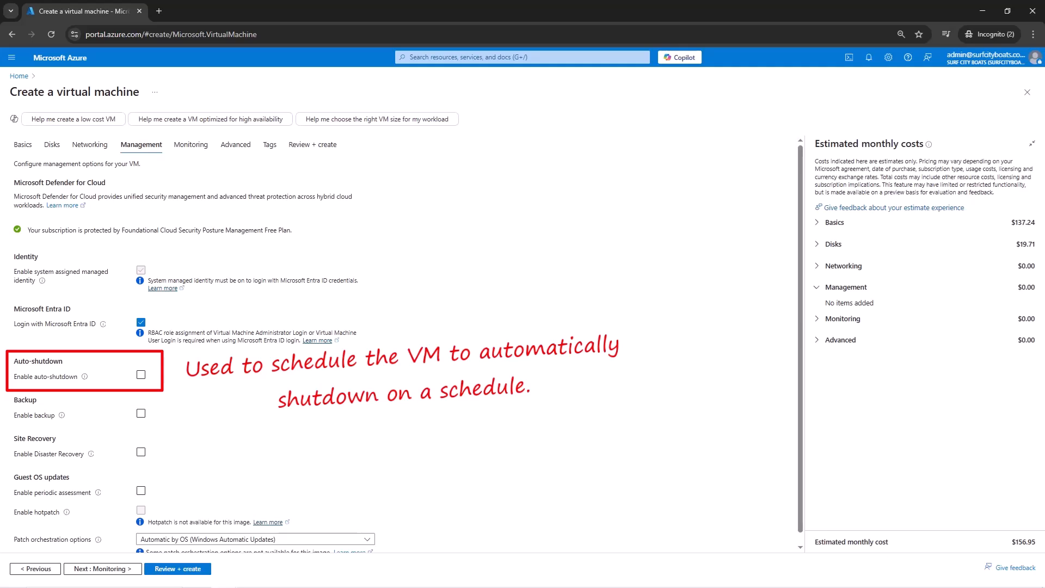
left_click(141, 375)
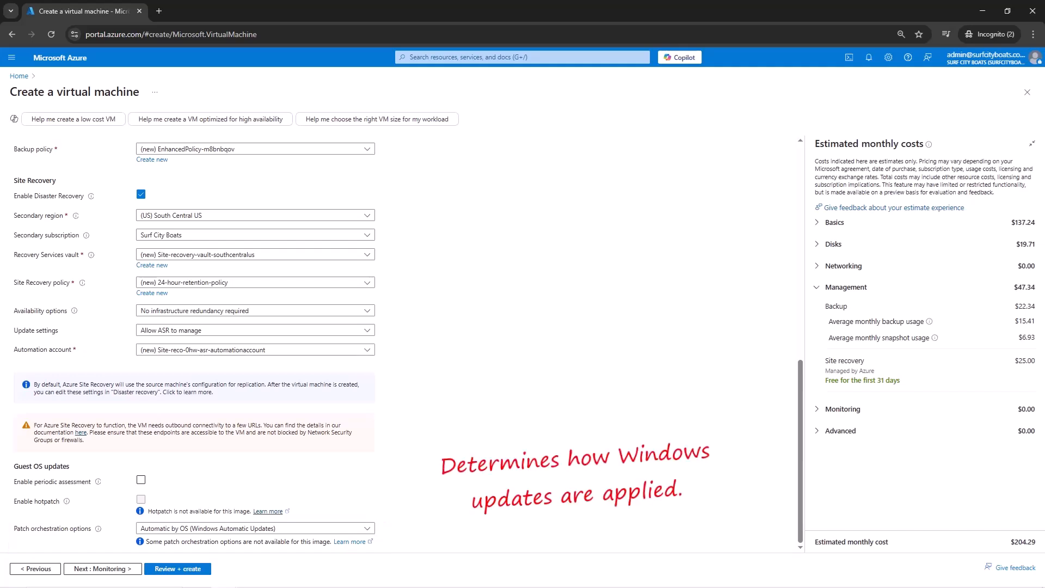
left_click(256, 528)
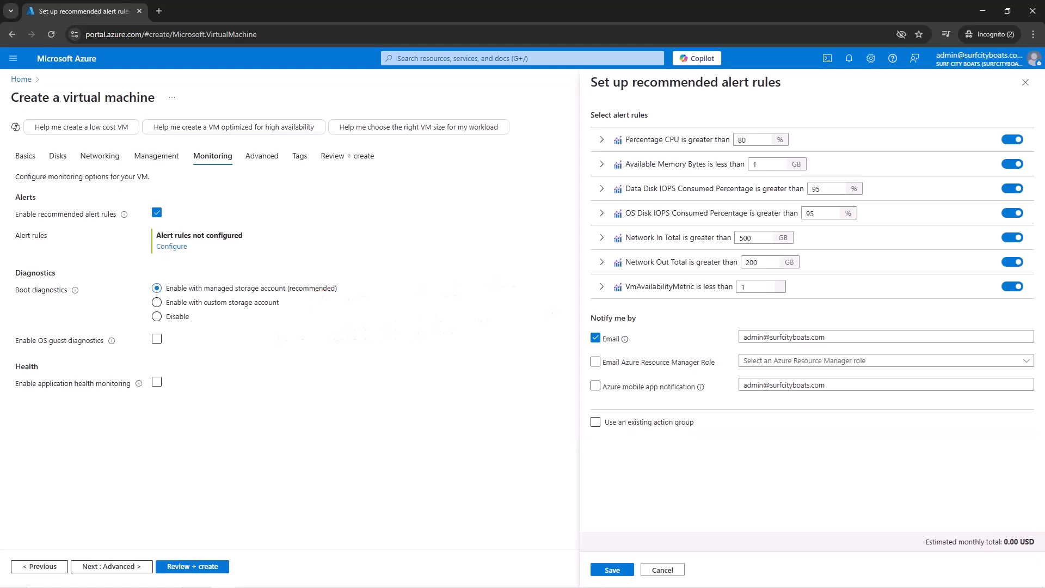
Leave the alert rules unsaved and configure diagnostics: try a custom storage account, disable boot diagnostics, and enable OS guest diagnostics
key("Escape")
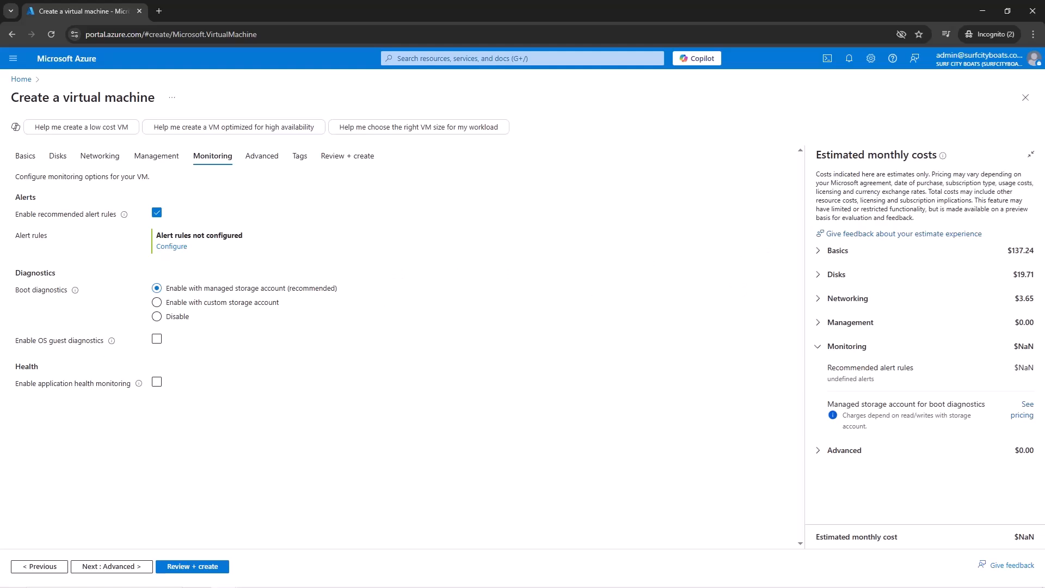
left_click(157, 302)
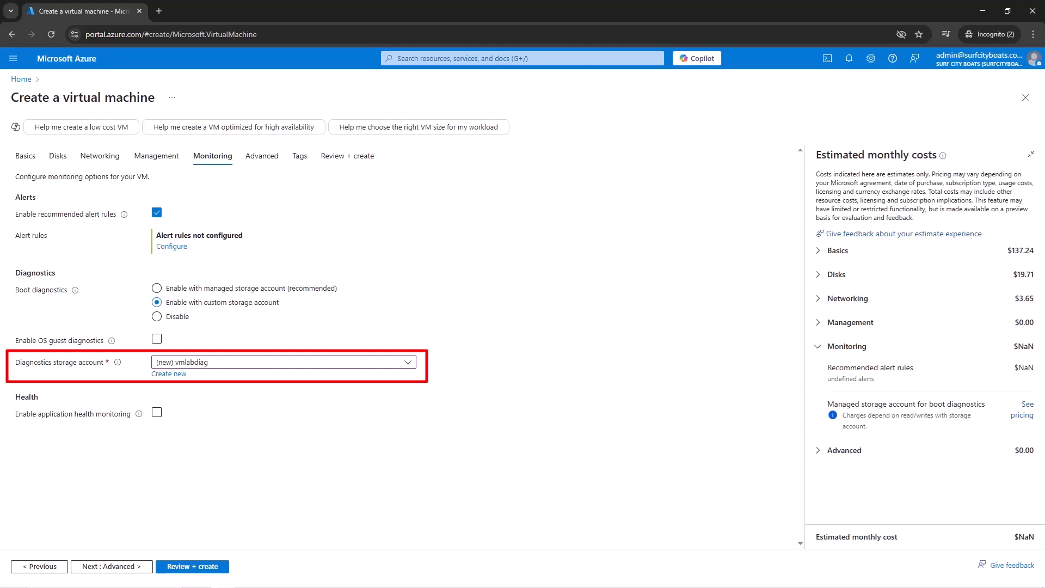
left_click(156, 316)
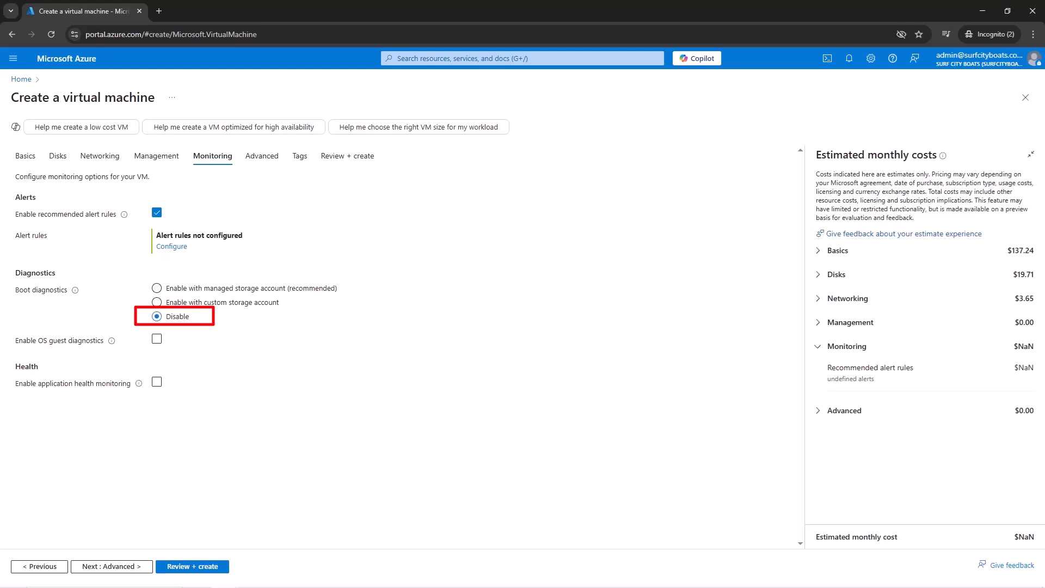
left_click(157, 339)
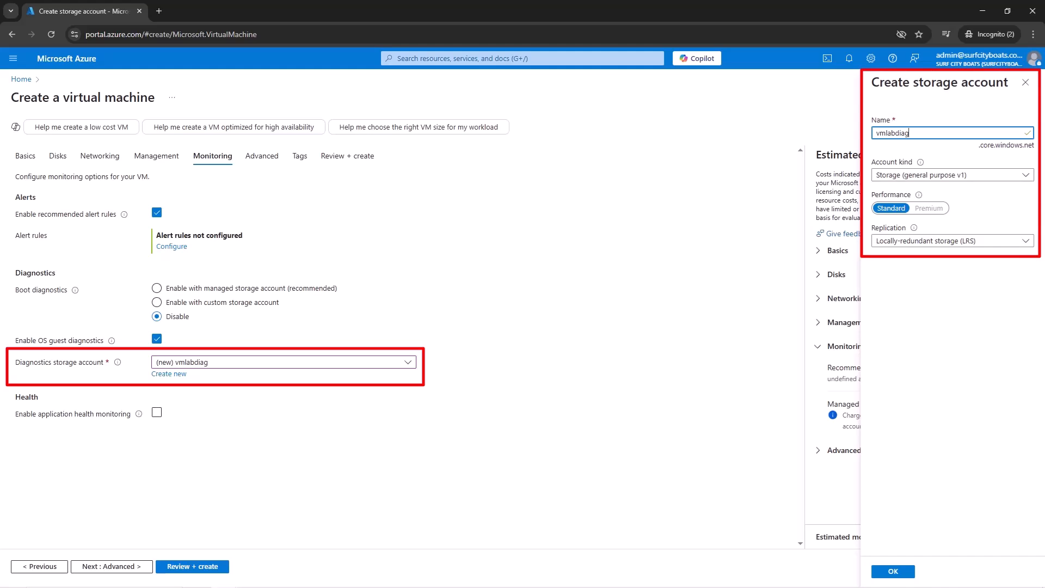
key("Escape")
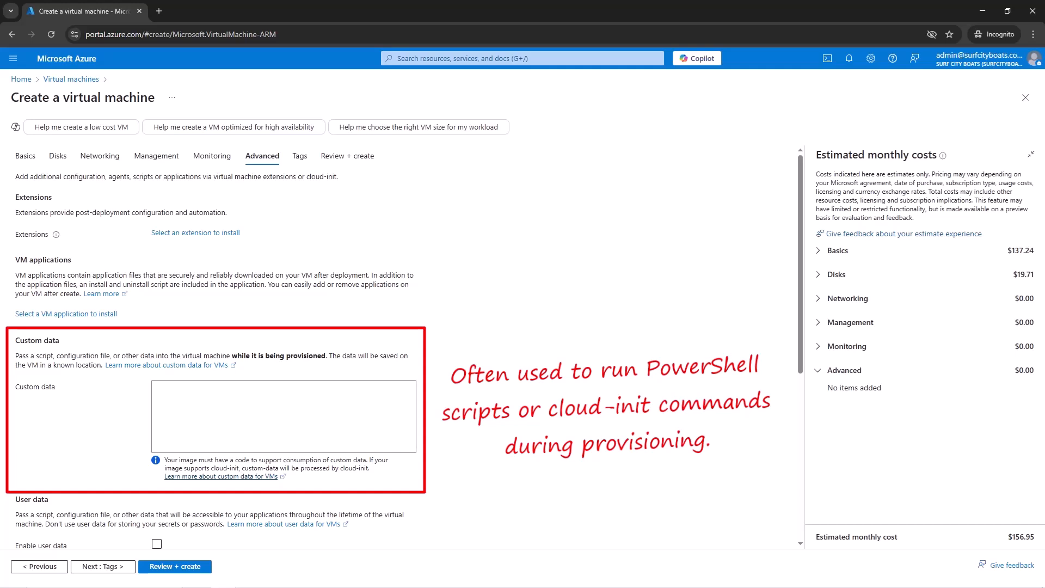
Enable user data for the virtual machine and leave its script field empty
scroll(212, 348, "down", 5)
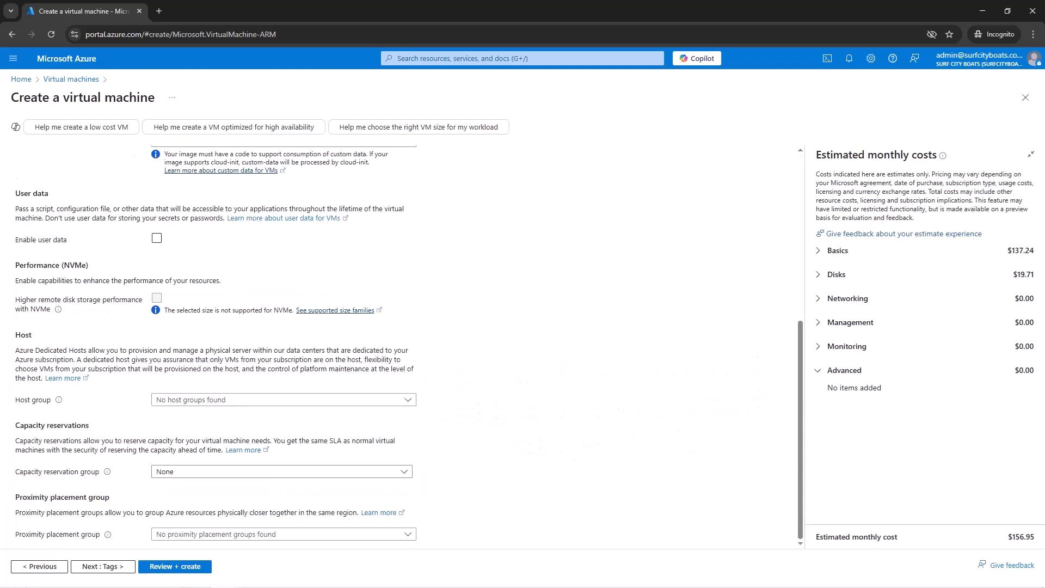
left_click(157, 238)
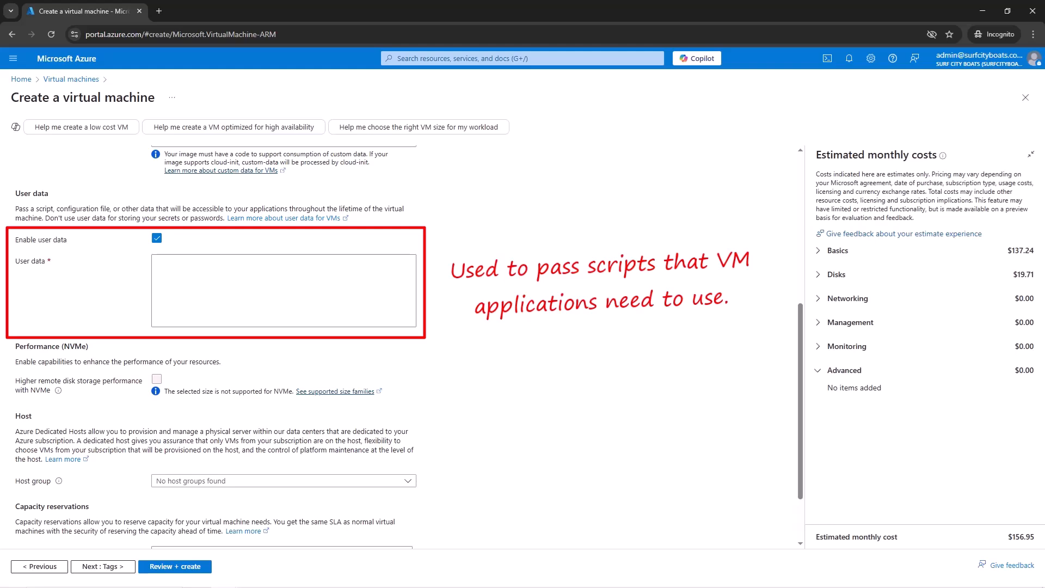
scroll(402, 348, "down", 2)
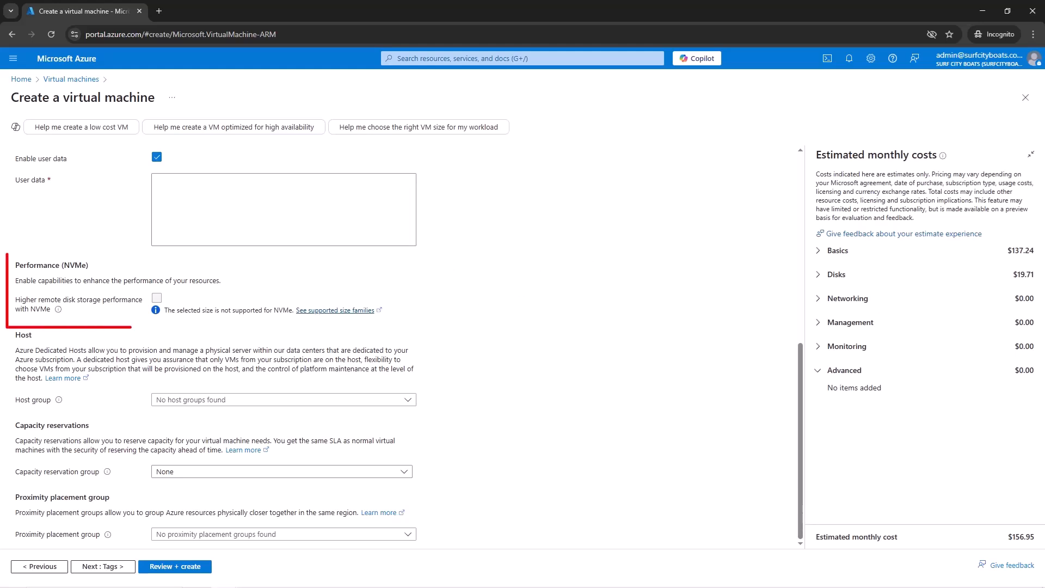